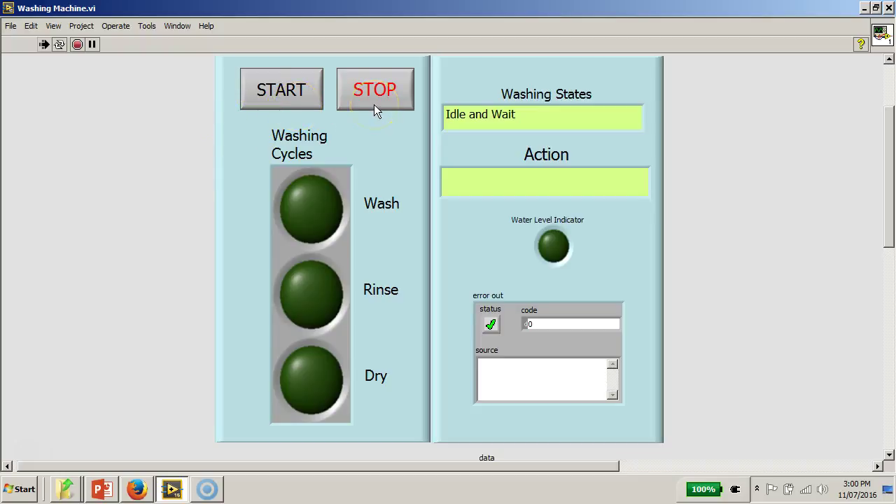
# Step: Examine the front panel's START control, washing cycle lights, Washing States and Action displays, and Water Level Indicator
pyautogui.click(289, 96)
pyautogui.click(303, 144)
pyautogui.click(317, 151)
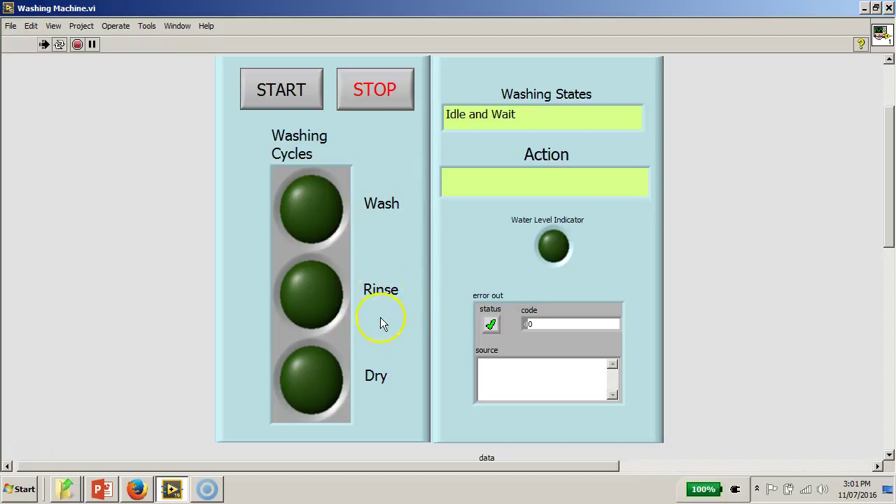
pyautogui.click(376, 383)
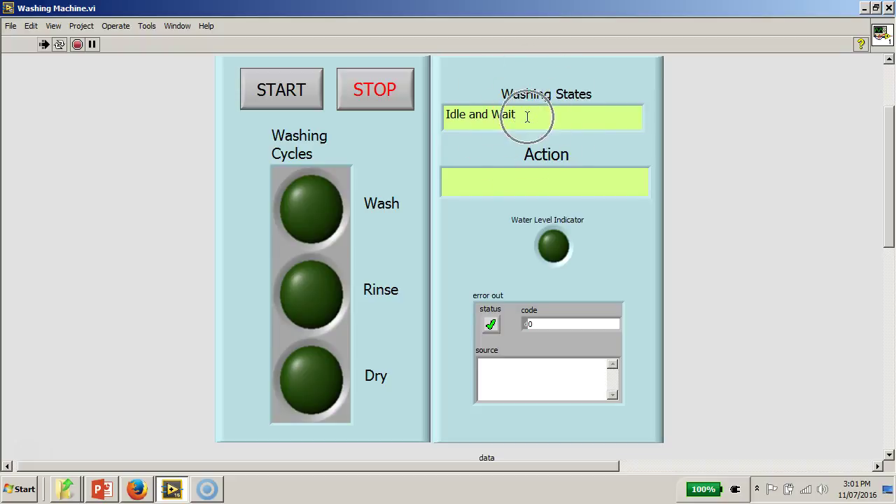
pyautogui.click(545, 181)
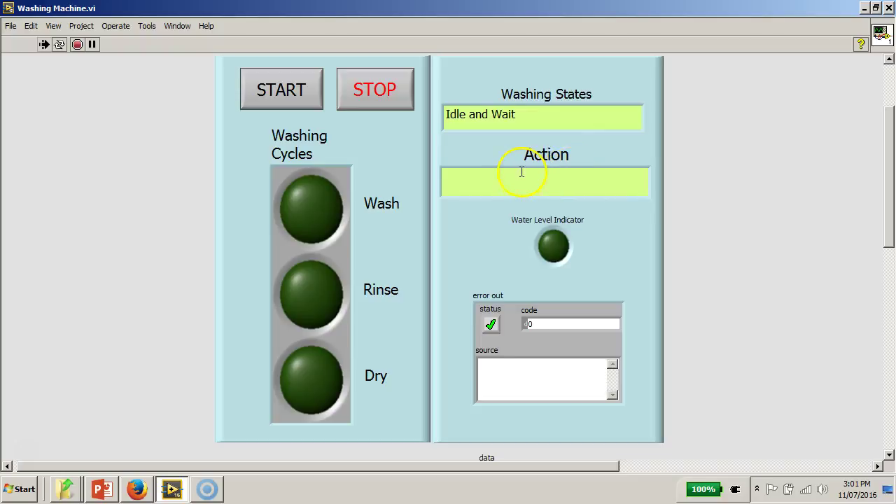
pyautogui.click(522, 173)
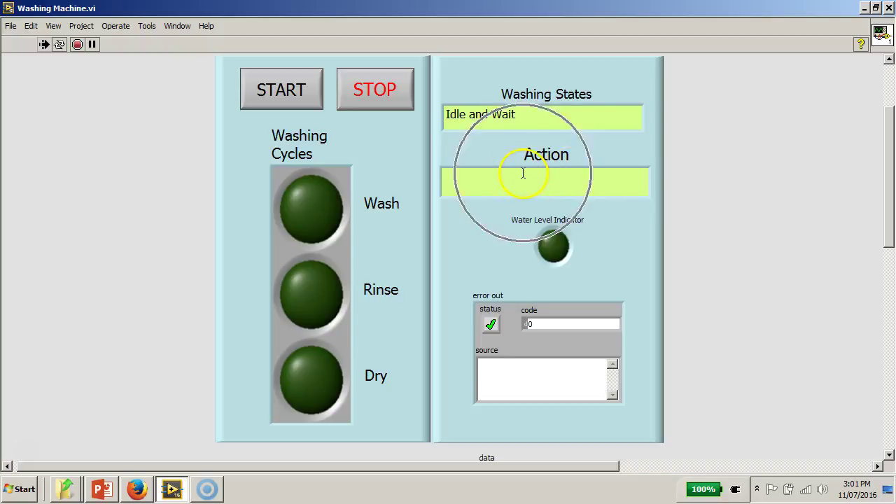
pyautogui.click(526, 181)
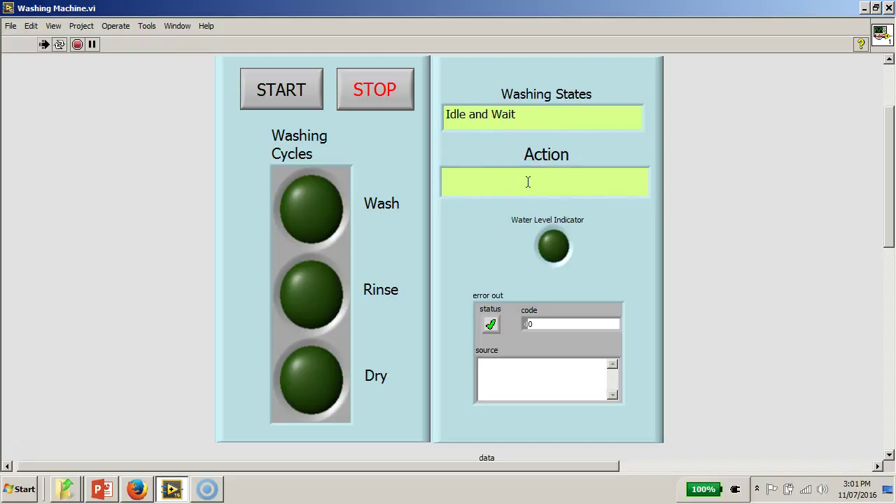
pyautogui.click(572, 241)
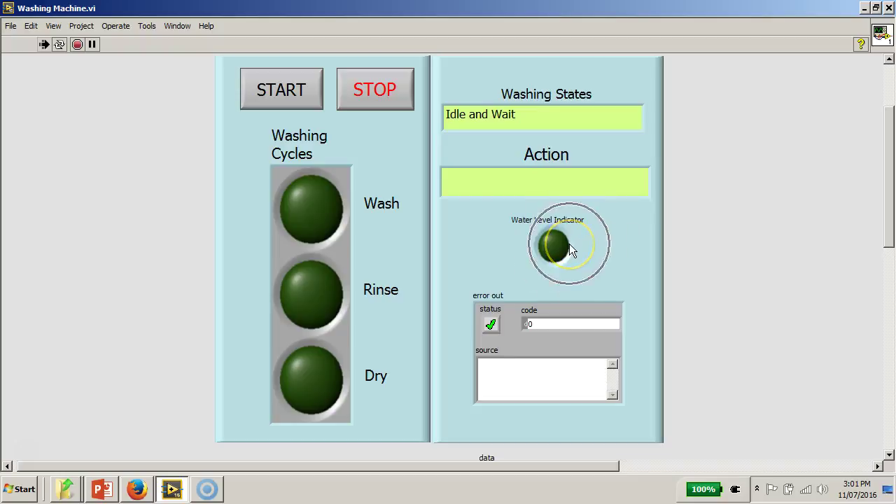
pyautogui.click(571, 245)
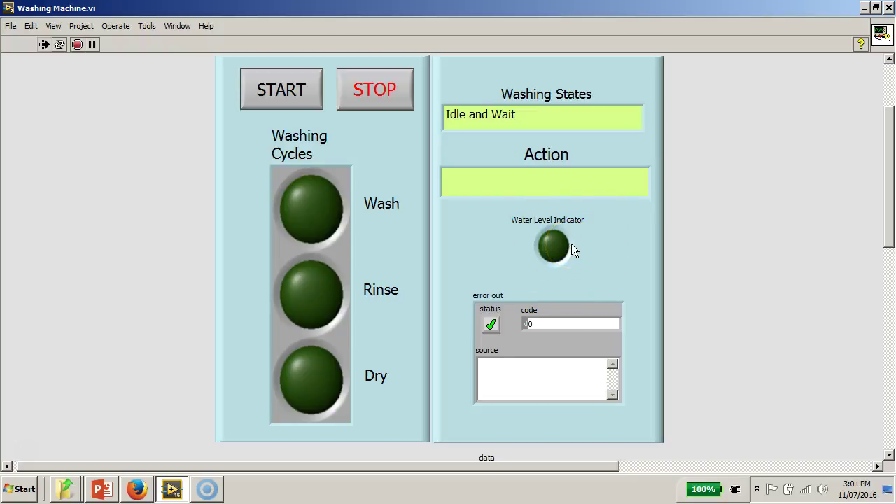
pyautogui.click(571, 245)
pyautogui.click(468, 244)
# Step: Start the washing machine and check the Wash light and the Washing States display
pyautogui.click(289, 91)
pyautogui.click(288, 91)
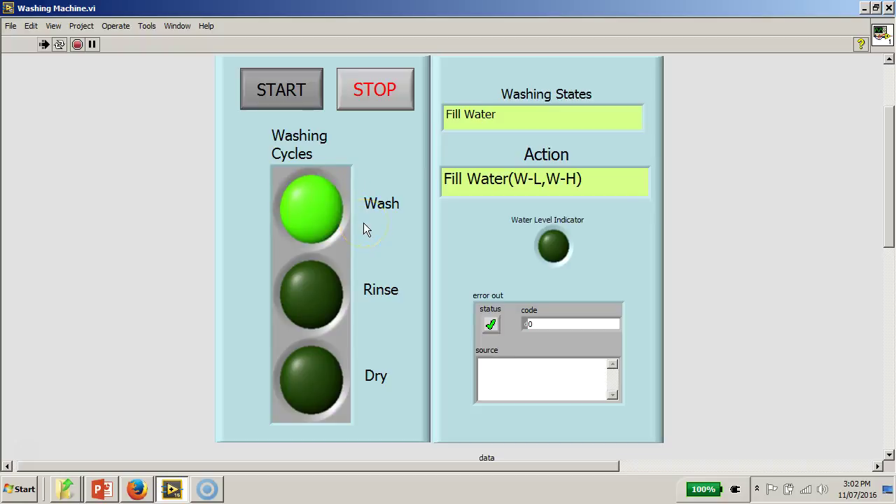
pyautogui.click(336, 219)
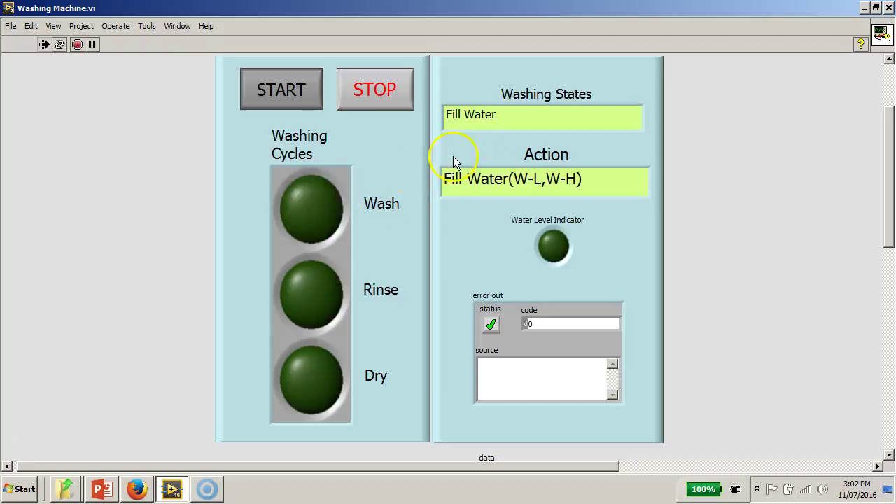
pyautogui.click(503, 126)
pyautogui.click(503, 127)
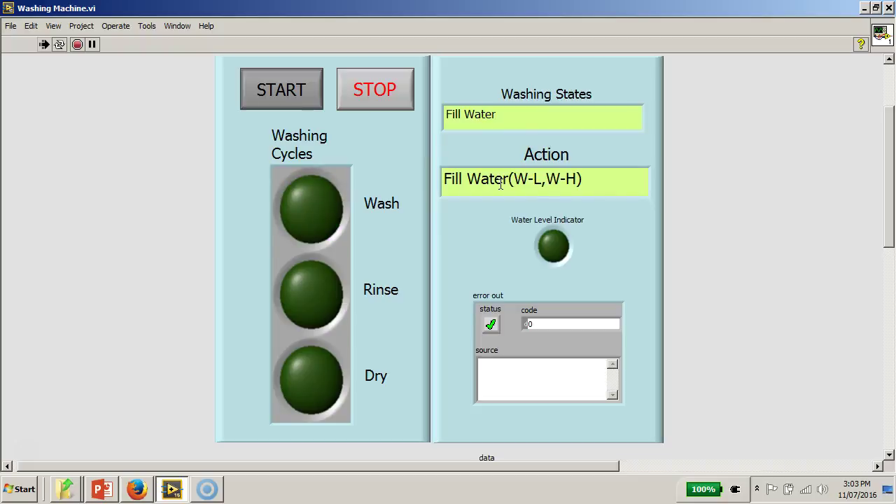
# Step: Switch the Water Level Indicator on to mark the wash water as filled and run the wash cycle
pyautogui.click(564, 247)
pyautogui.click(574, 243)
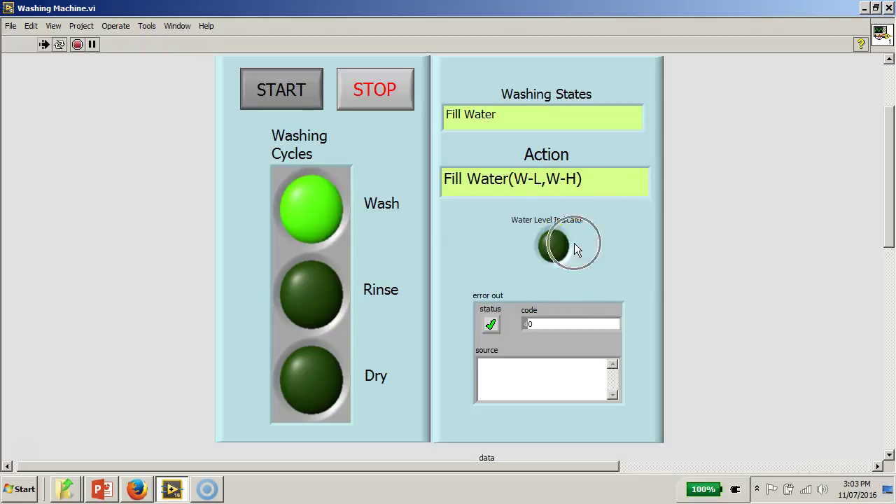
pyautogui.click(560, 245)
pyautogui.click(558, 242)
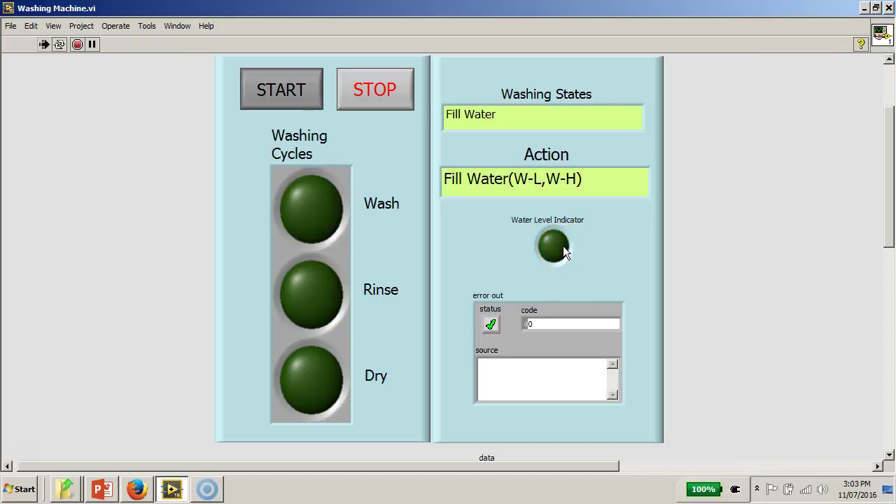
pyautogui.click(564, 246)
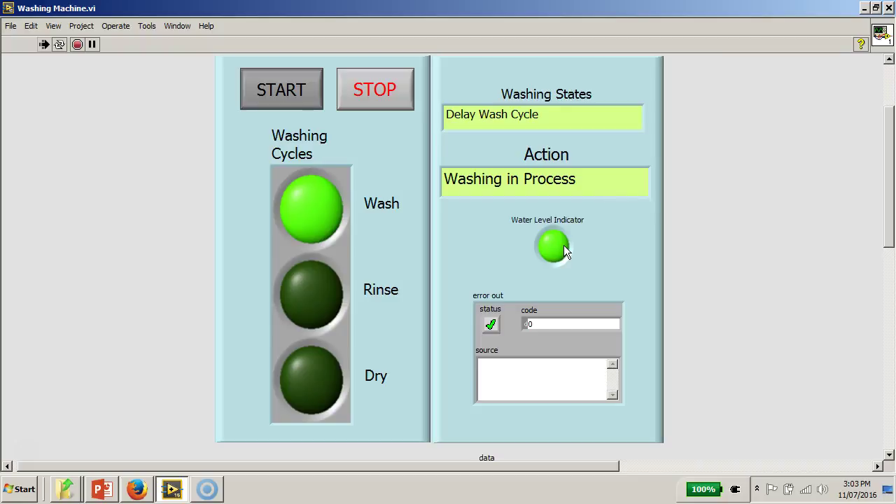
pyautogui.click(571, 245)
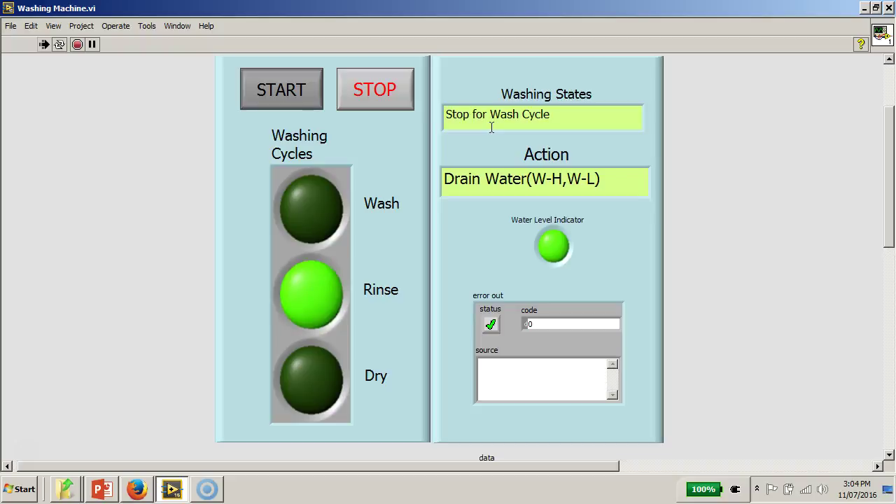
# Step: Check the end-of-wash state and Rinse light, and switch the Water Level Indicator off to drain the wash water
pyautogui.click(492, 128)
pyautogui.click(494, 138)
pyautogui.click(493, 162)
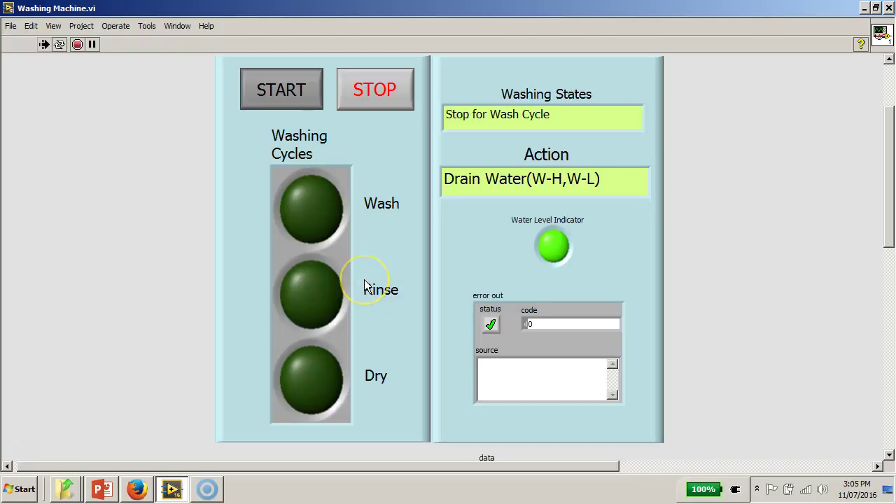
pyautogui.click(344, 300)
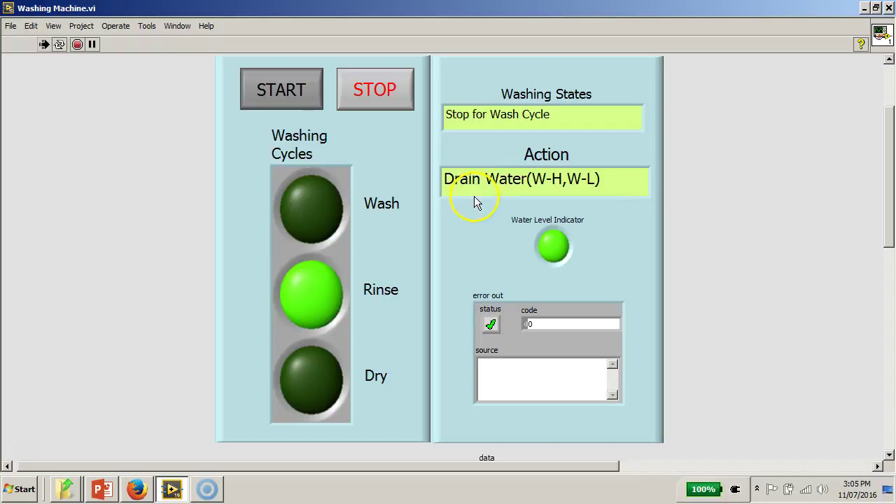
pyautogui.click(561, 247)
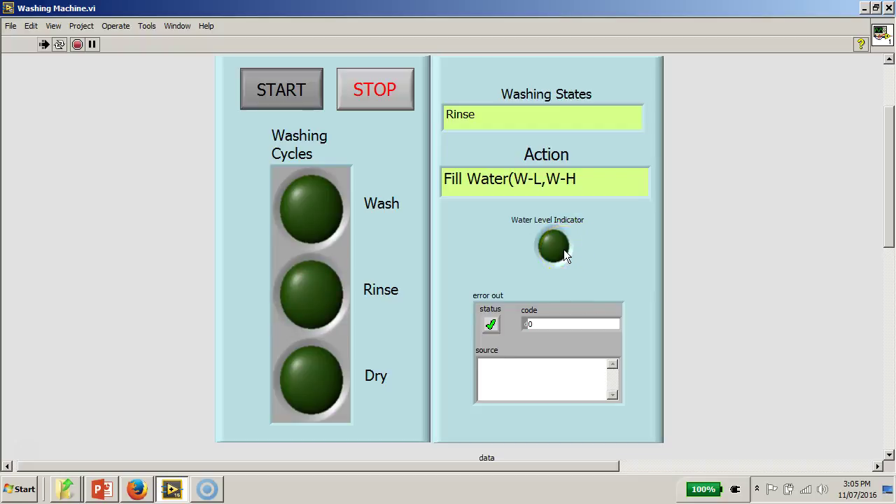
# Step: Switch the Water Level Indicator on to mark the rinse water as filled and run the rinse cycle
pyautogui.moveTo(500, 212)
pyautogui.mouseDown()
pyautogui.moveTo(554, 232)
pyautogui.moveTo(571, 249)
pyautogui.mouseUp()
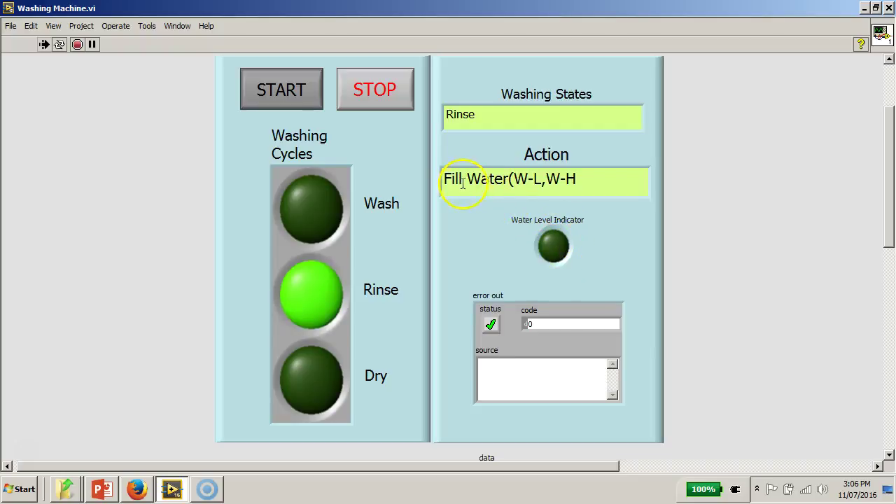
pyautogui.click(568, 250)
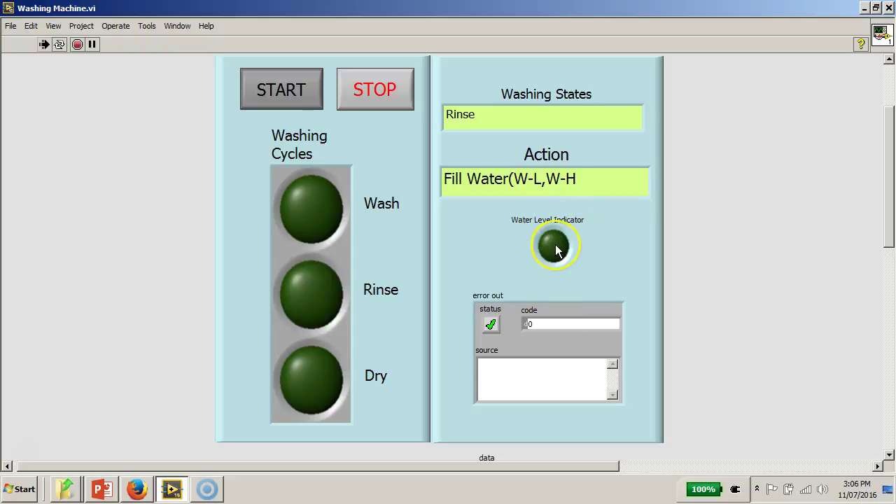
pyautogui.click(556, 249)
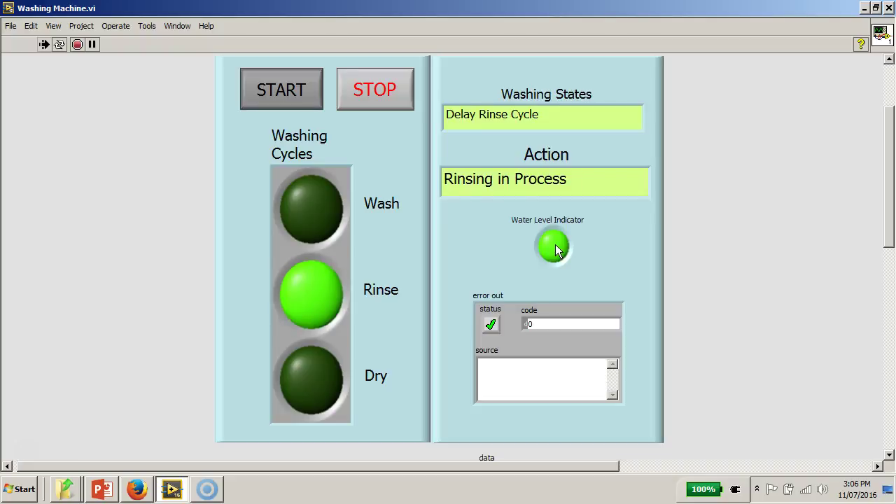
pyautogui.click(554, 250)
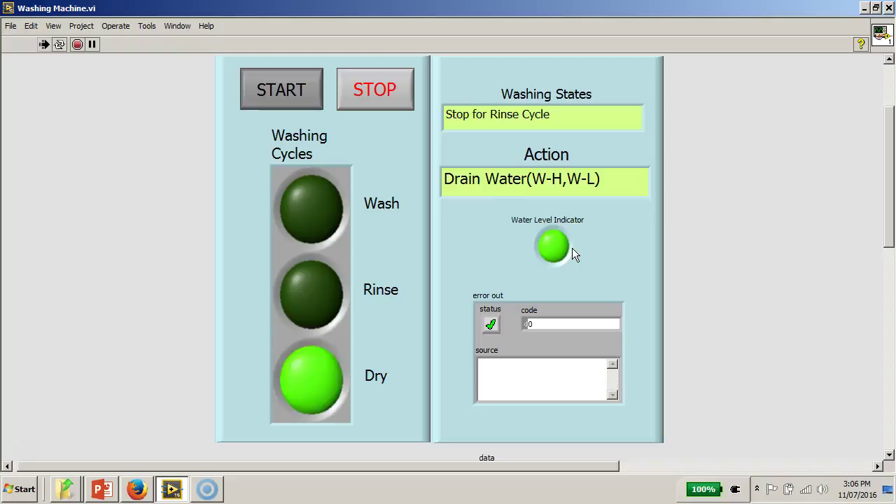
# Step: Check the Dry light and drain action, and switch the Water Level Indicator off to drain the rinse water
pyautogui.click(569, 245)
pyautogui.click(553, 249)
pyautogui.click(329, 376)
pyautogui.click(334, 378)
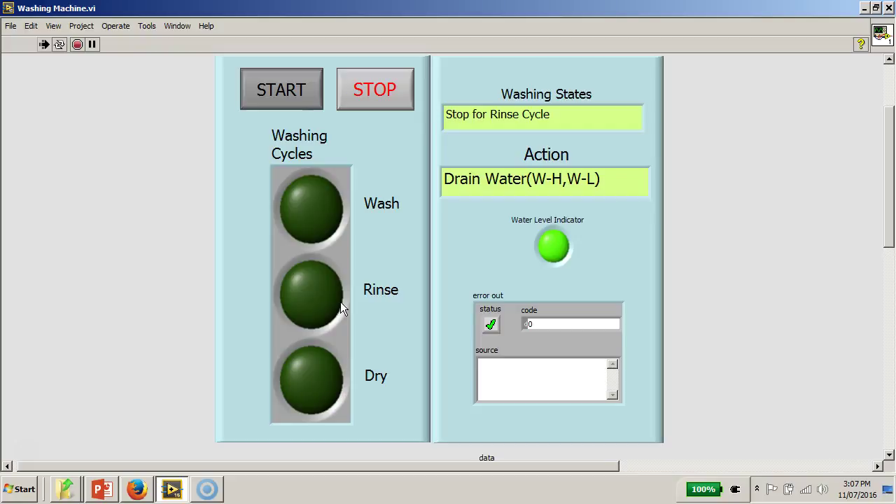
pyautogui.click(482, 189)
pyautogui.click(482, 190)
pyautogui.click(566, 237)
pyautogui.click(553, 243)
pyautogui.click(559, 251)
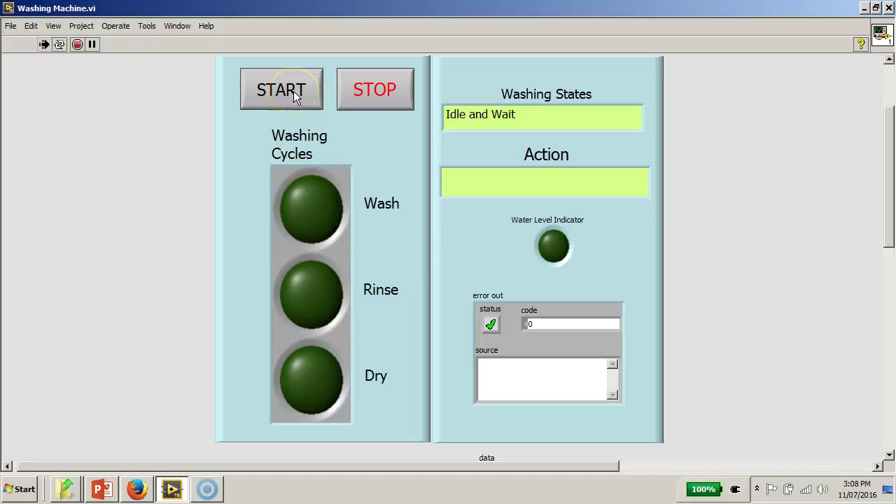
# Step: Stop the washing machine program from its idle state
pyautogui.click(393, 94)
pyautogui.click(412, 154)
pyautogui.click(380, 91)
pyautogui.click(384, 95)
pyautogui.click(387, 96)
pyautogui.click(107, 320)
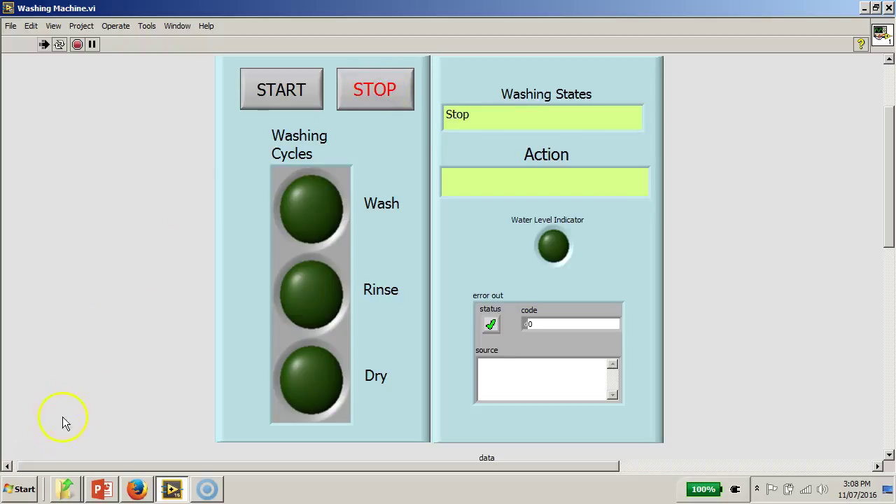